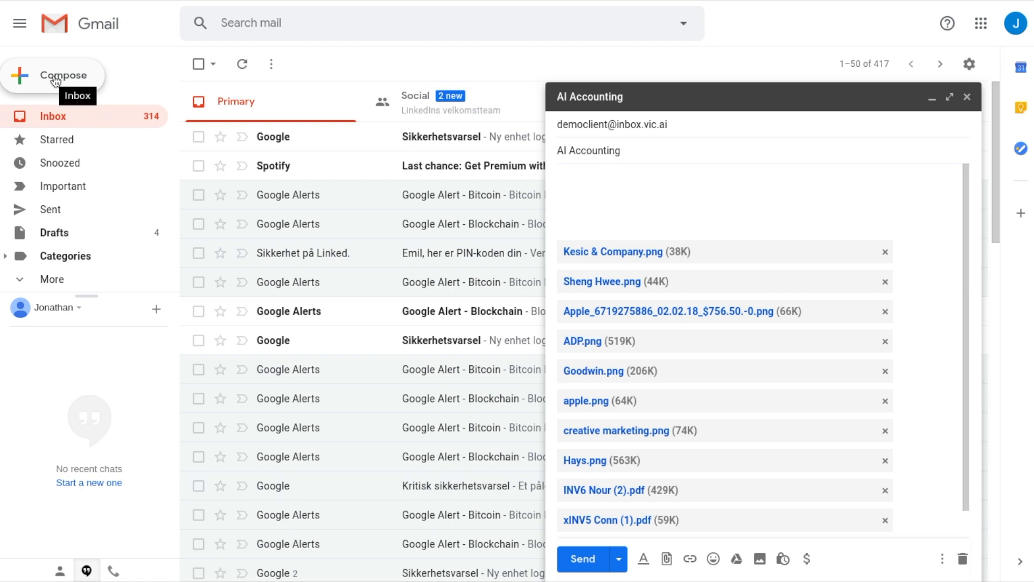
Send the AI Accounting email with the invoice attachments, then refresh the invoice list in Vic.ai to load them
{"action": "left_click", "coordinate": [586, 561]}
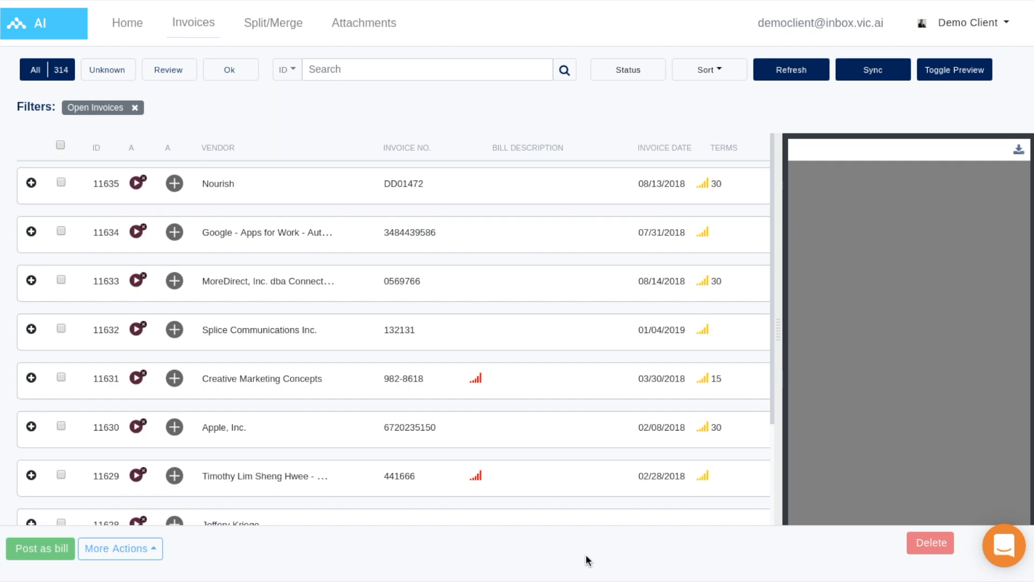
{"action": "left_click", "coordinate": [794, 72]}
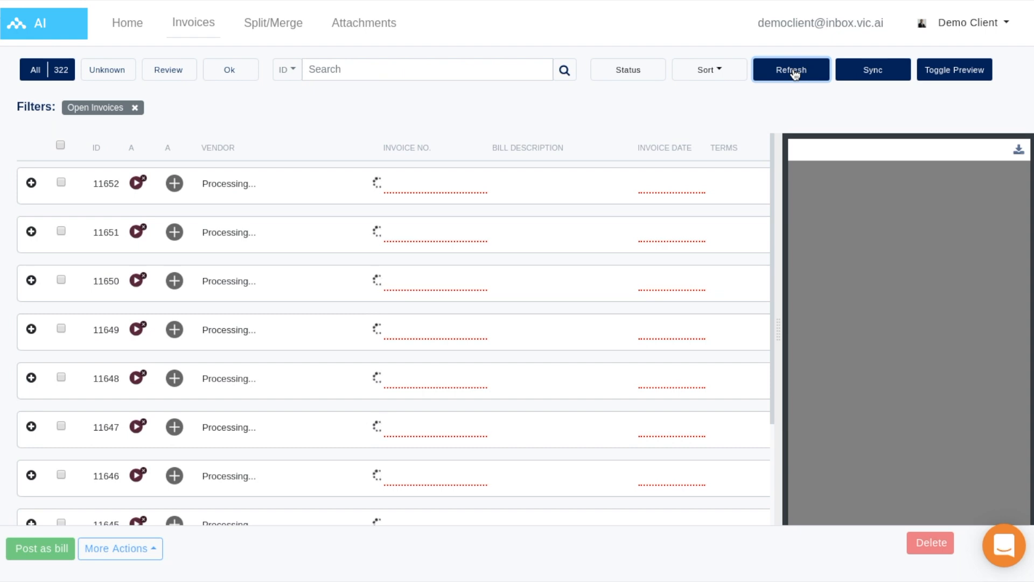
{"action": "left_click", "coordinate": [791, 70]}
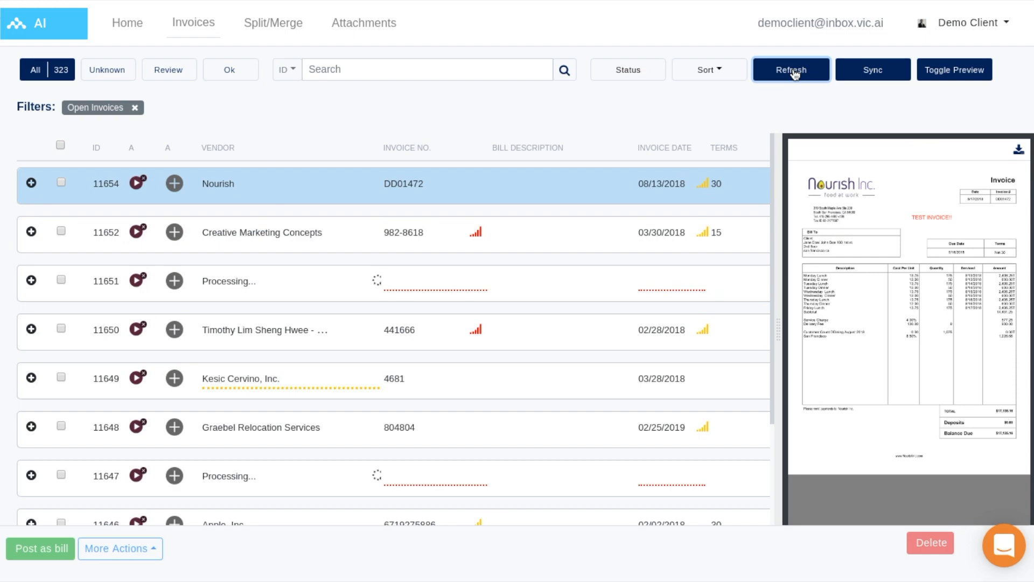
Expand the Nourish invoice and review its header fields from vendor through due date against the document preview
{"action": "key", "text": "Return"}
{"action": "key", "text": "Right"}
{"action": "key", "text": "Right"}
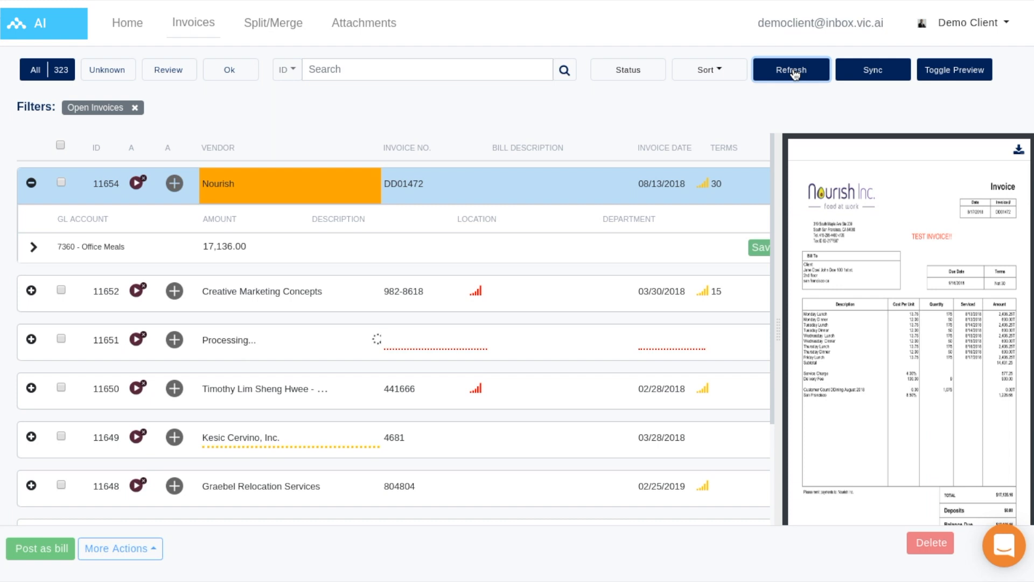
{"action": "key", "text": "Right"}
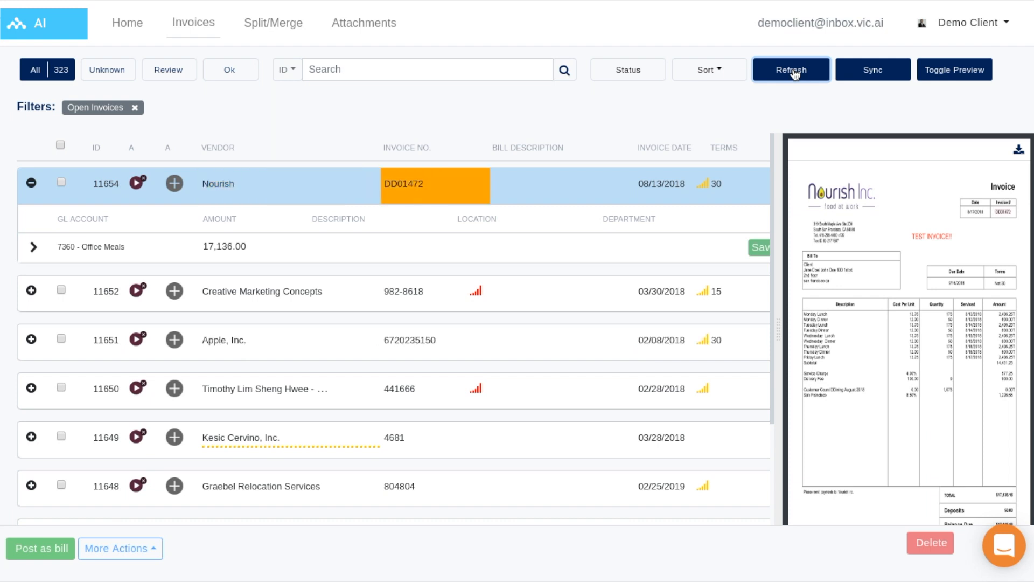
{"action": "key", "text": "Right"}
{"action": "key", "text": "Right"}
{"action": "key", "text": "Right"}
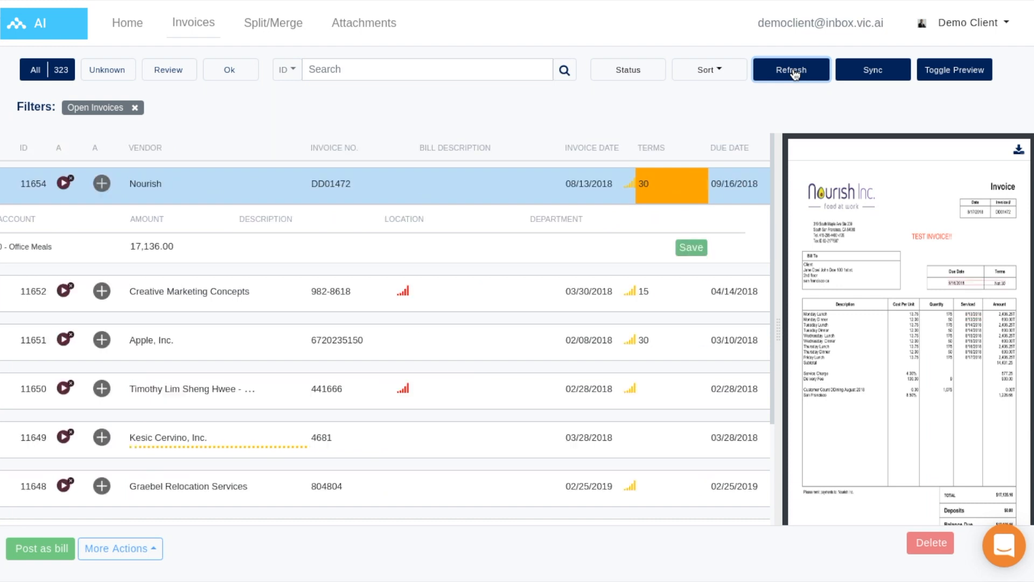
{"action": "key", "text": "Right"}
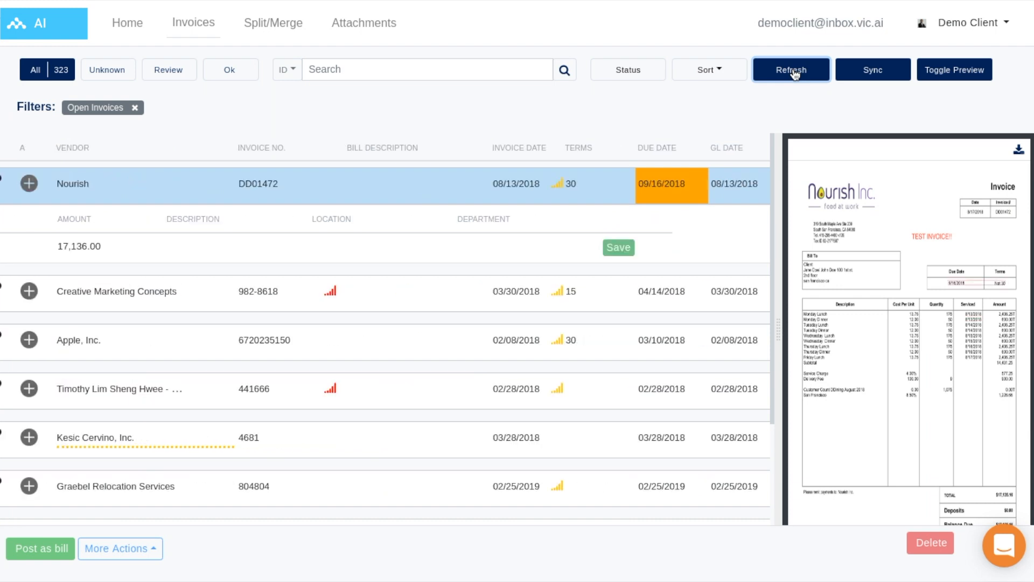
{"action": "key", "text": "Right"}
{"action": "key", "text": "Right"}
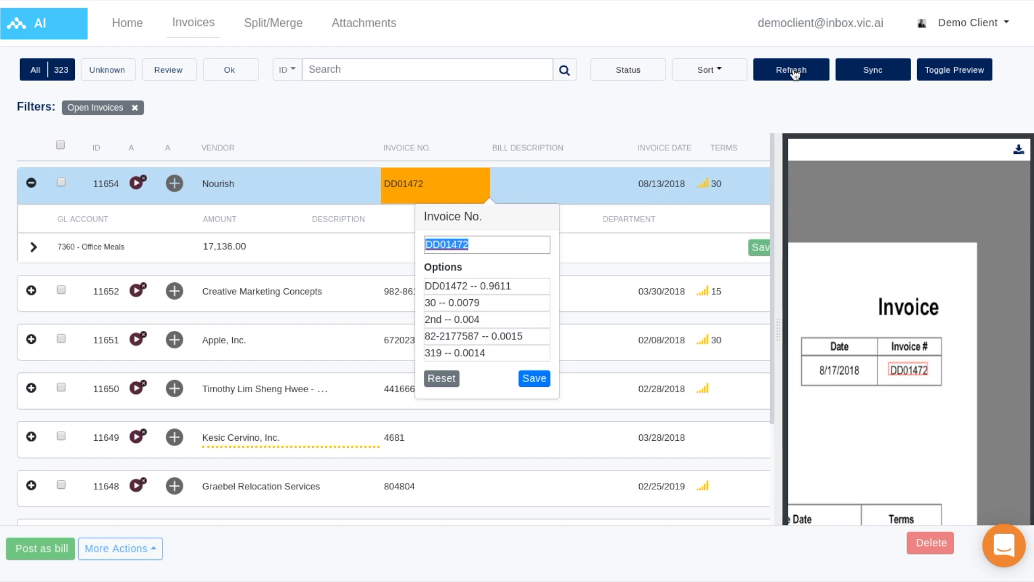
Confirm the Nourish invoice's suggested invoice number, compare the suggested invoice dates and save 08/13/2018
{"action": "key", "text": "Return"}
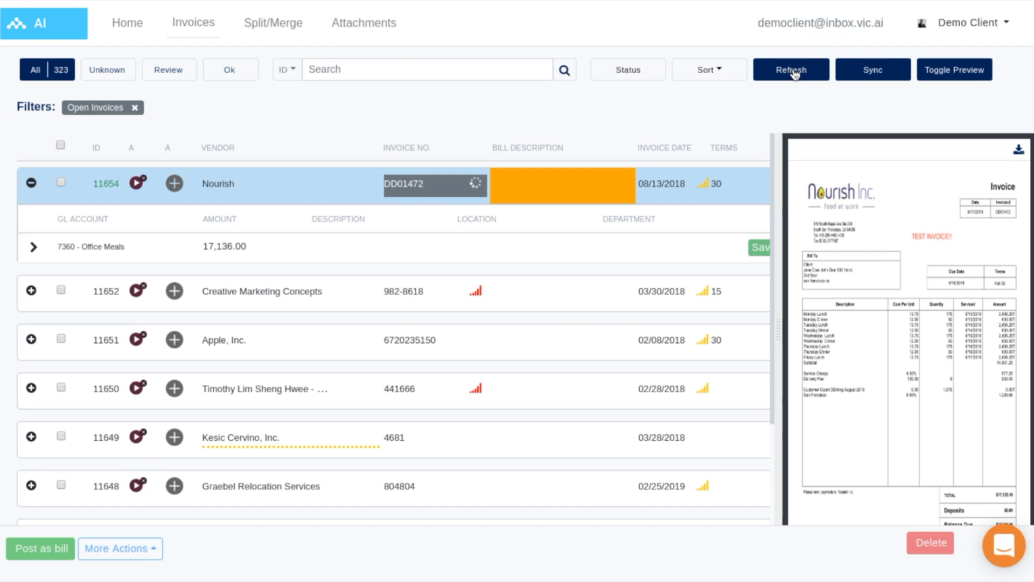
{"action": "key", "text": "Tab"}
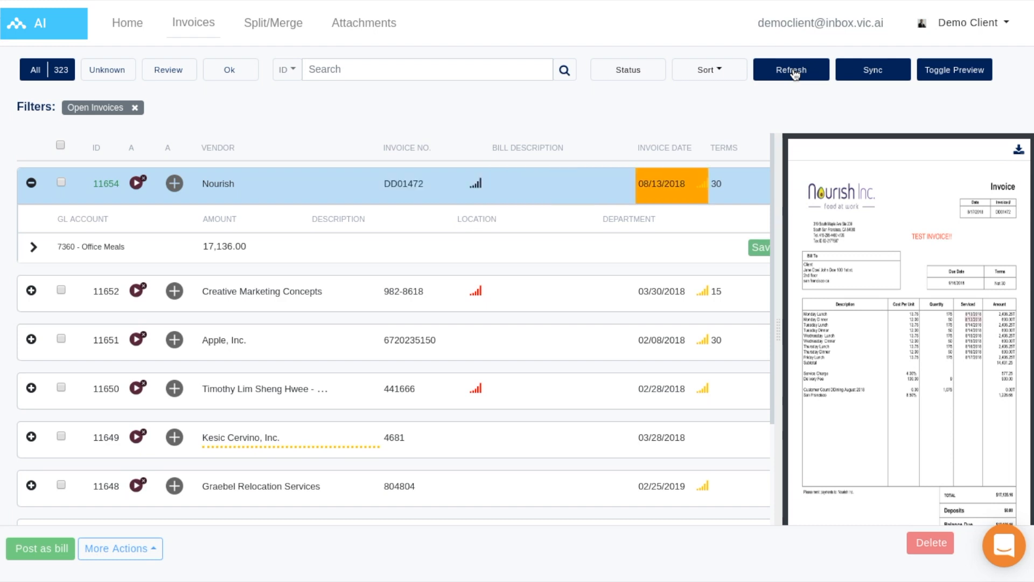
{"action": "key", "text": "Return"}
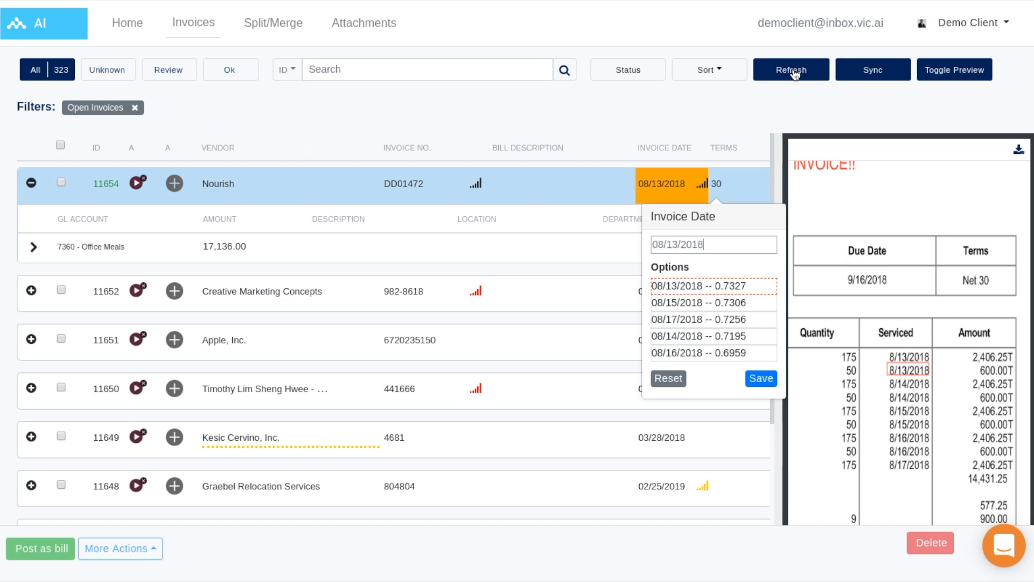
{"action": "key", "text": "Down"}
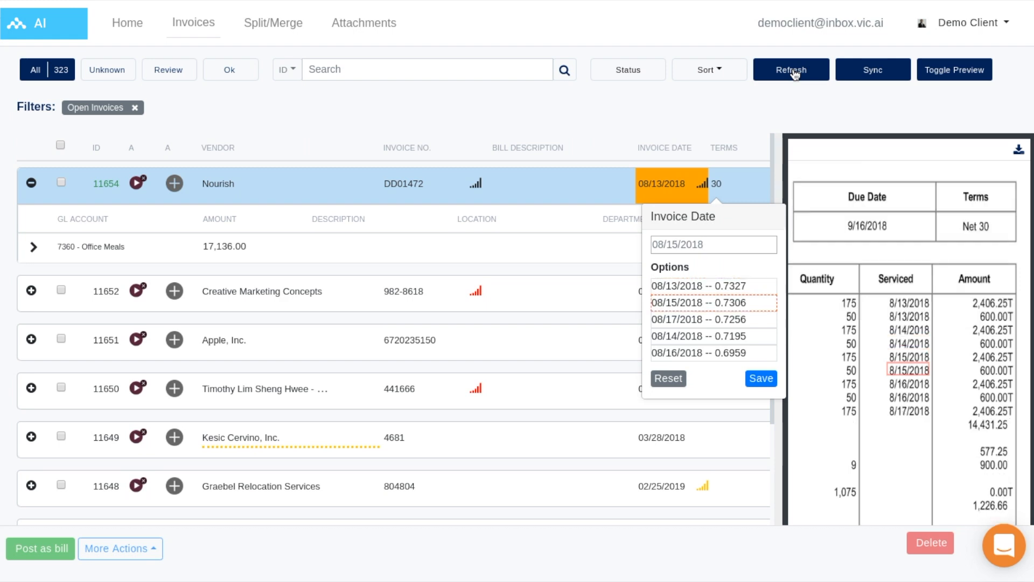
{"action": "key", "text": "Down"}
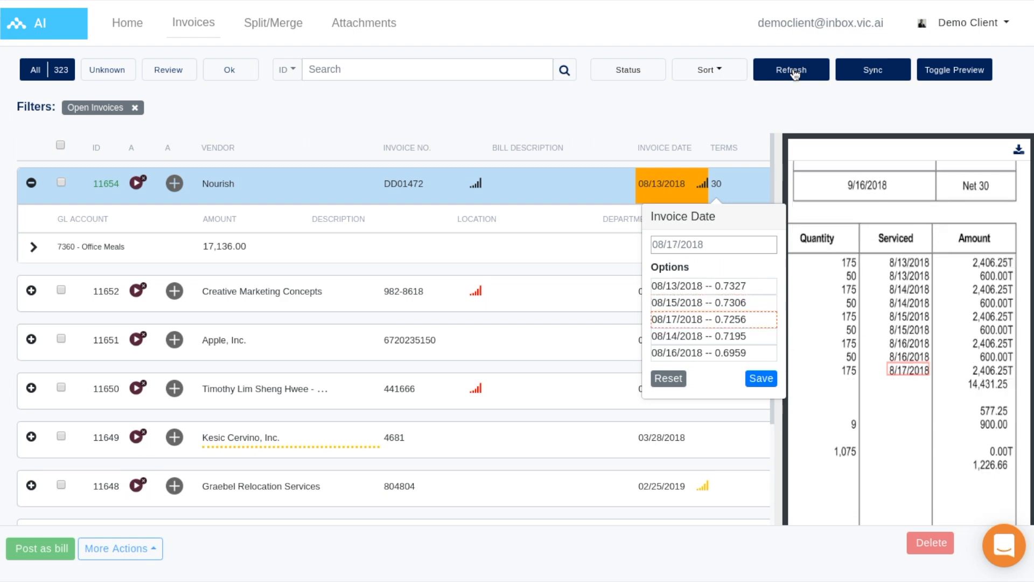
{"action": "key", "text": "Down"}
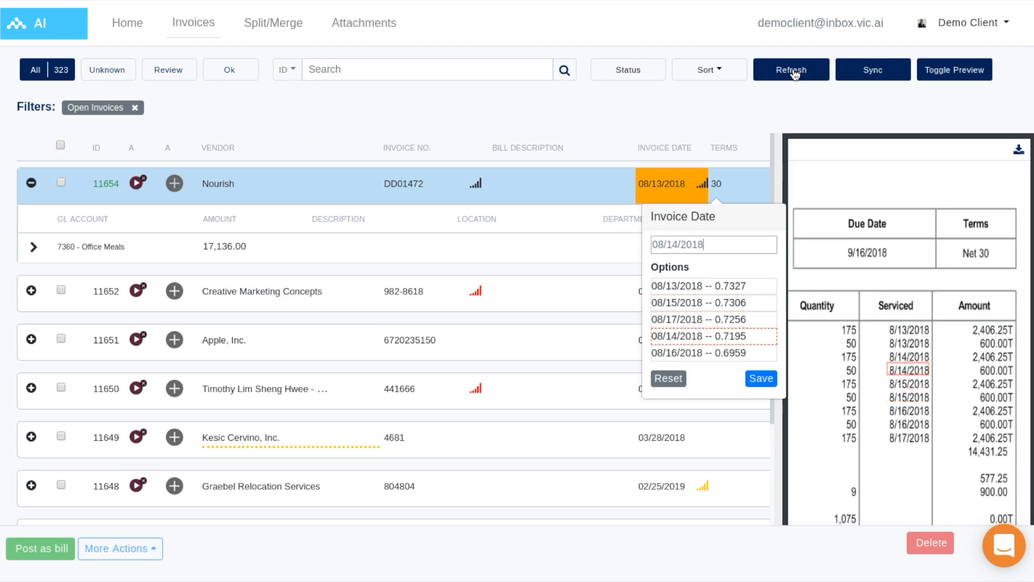
{"action": "key", "text": "Down"}
{"action": "key", "text": "Down"}
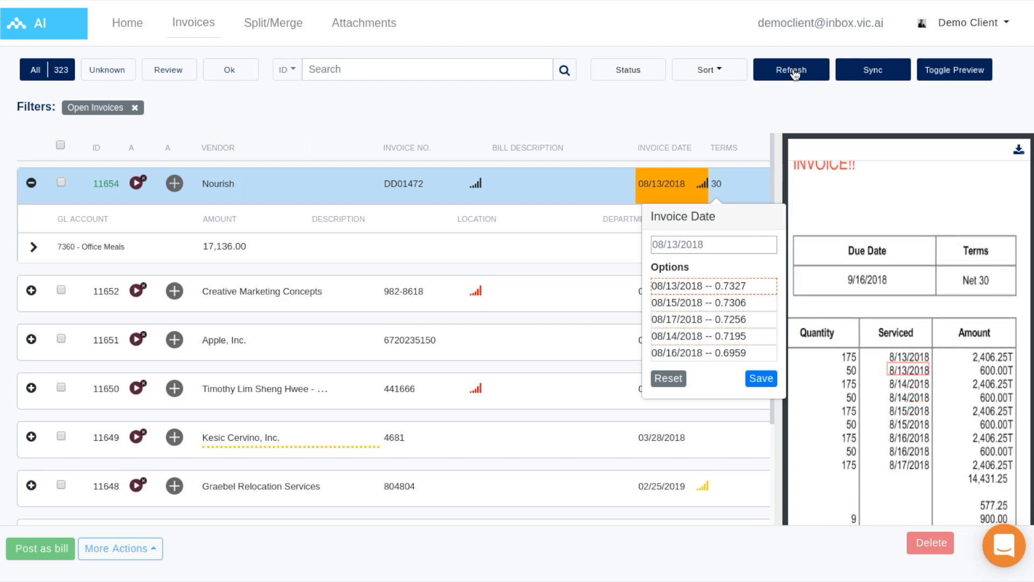
{"action": "key", "text": "Return"}
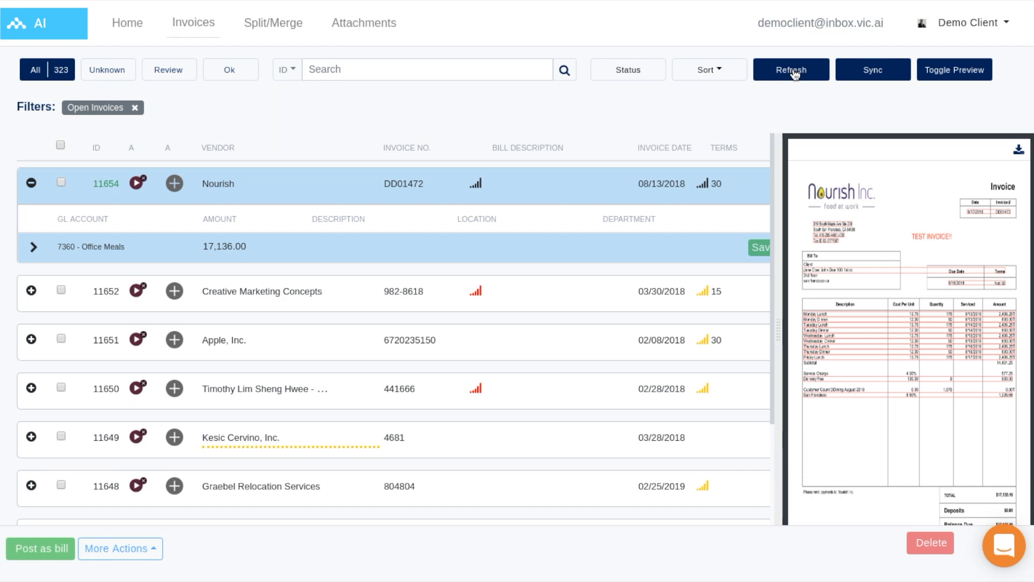
Expand the 7360 - Office Meals entry into its line items and check the first rows against the invoice preview
{"action": "key", "text": "Return"}
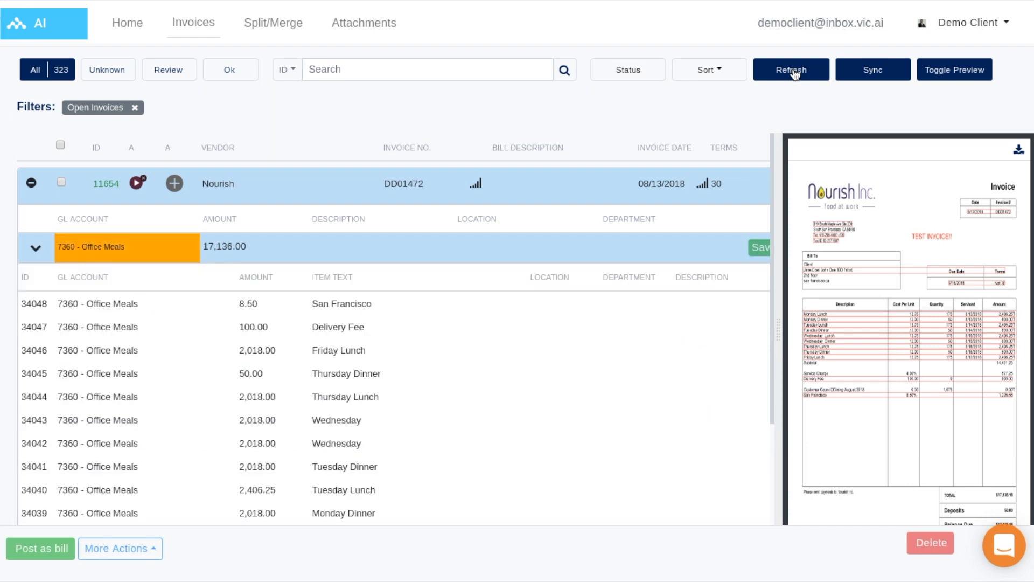
{"action": "key", "text": "Down"}
{"action": "key", "text": "Down"}
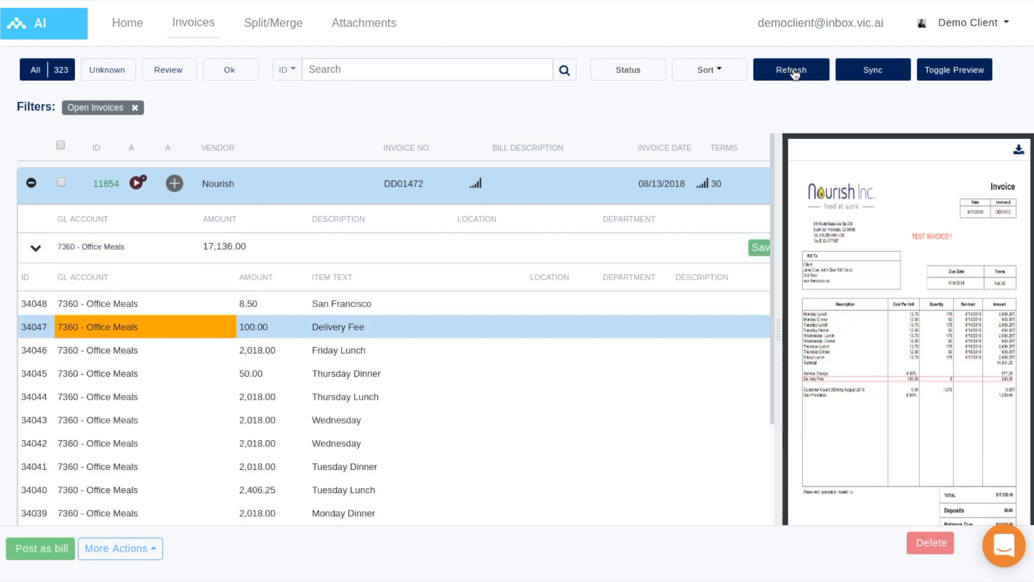
{"action": "key", "text": "Down"}
{"action": "key", "text": "Up"}
{"action": "key", "text": "Up"}
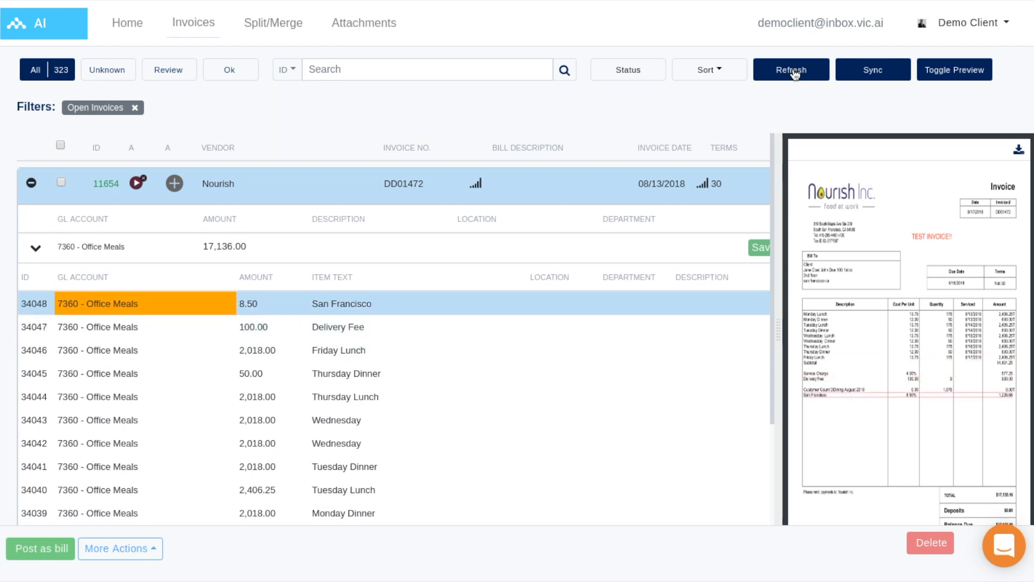
Set the location of the San Francisco line item to United States
{"action": "key", "text": "Right"}
{"action": "key", "text": "Right"}
{"action": "key", "text": "Right"}
{"action": "key", "text": "Right"}
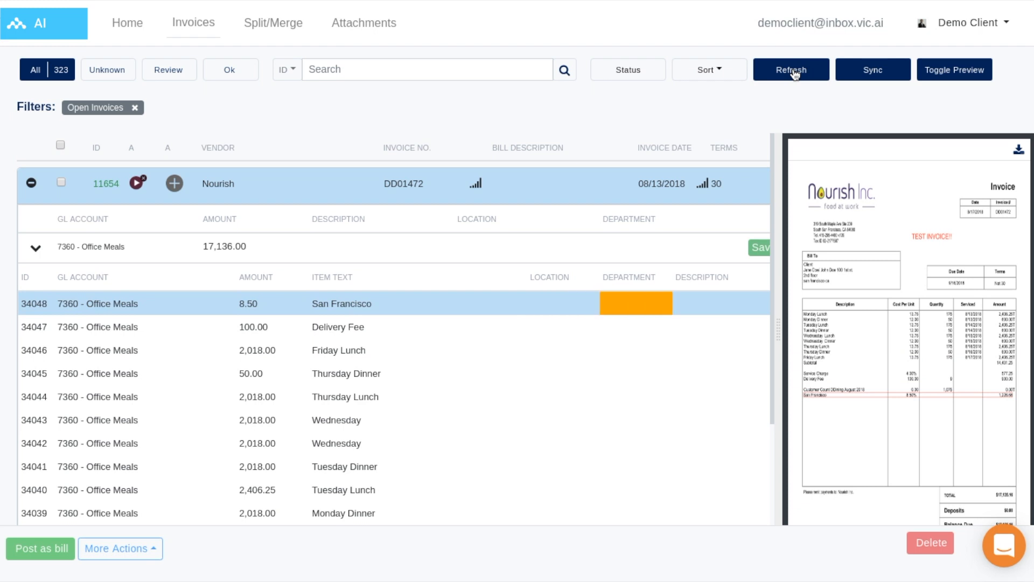
{"action": "key", "text": "Right"}
{"action": "key", "text": "Left"}
{"action": "key", "text": "Left"}
{"action": "key", "text": "Return"}
{"action": "key", "text": "Down"}
{"action": "key", "text": "Tab"}
{"action": "key", "text": "Left"}
{"action": "key", "text": "Left"}
{"action": "key", "text": "Left"}
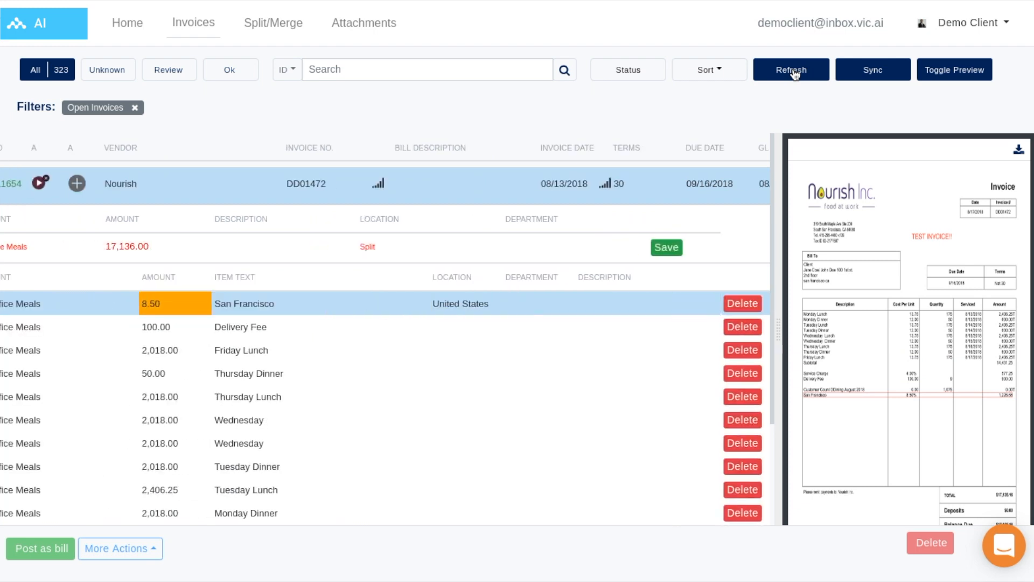
Change the GL account of the whole Office Meals entry to 7100 - Travel & Entertainment
{"action": "key", "text": "Up"}
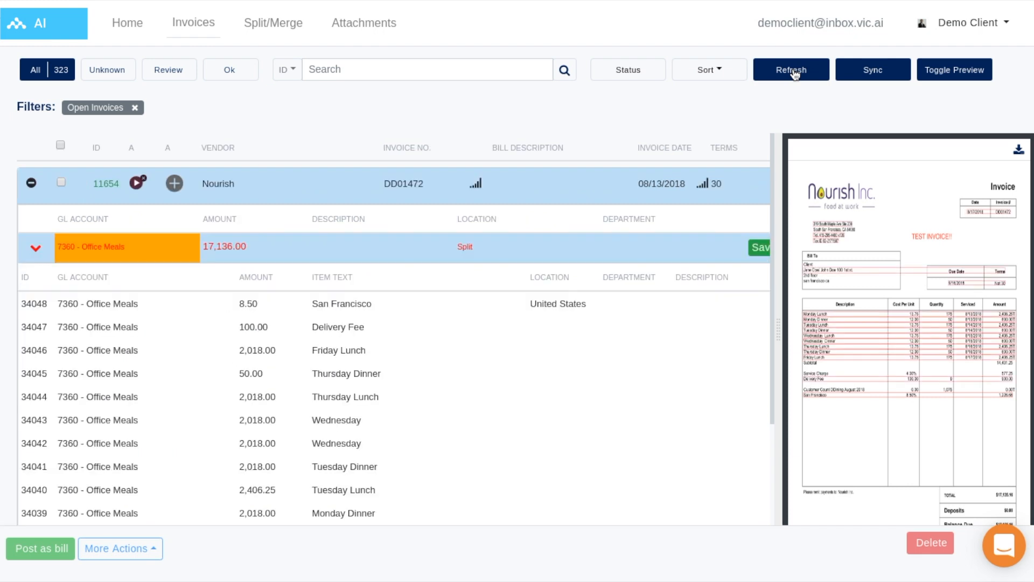
{"action": "key", "text": "Return"}
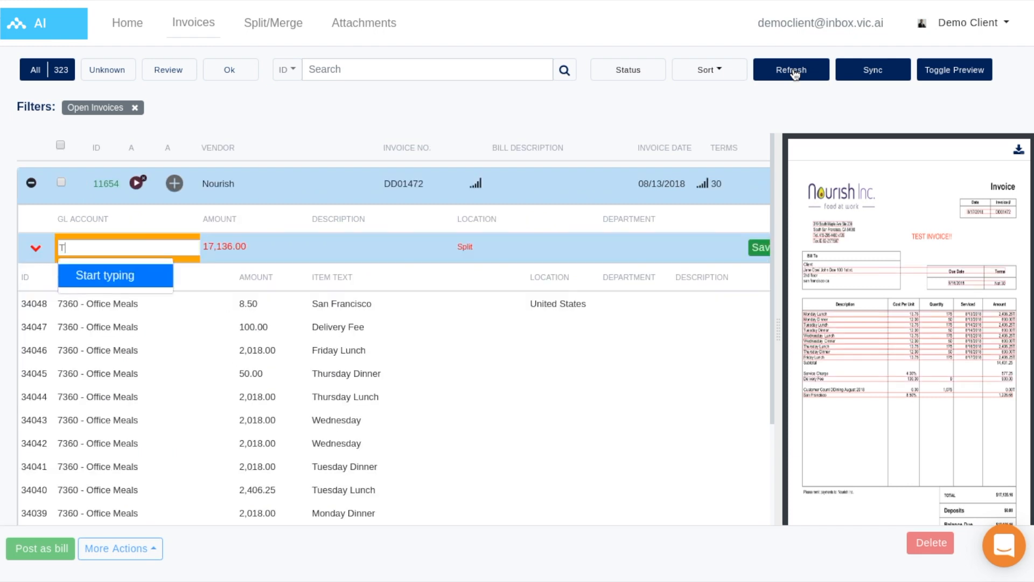
{"action": "type", "text": "Tra"}
{"action": "key", "text": "Tab"}
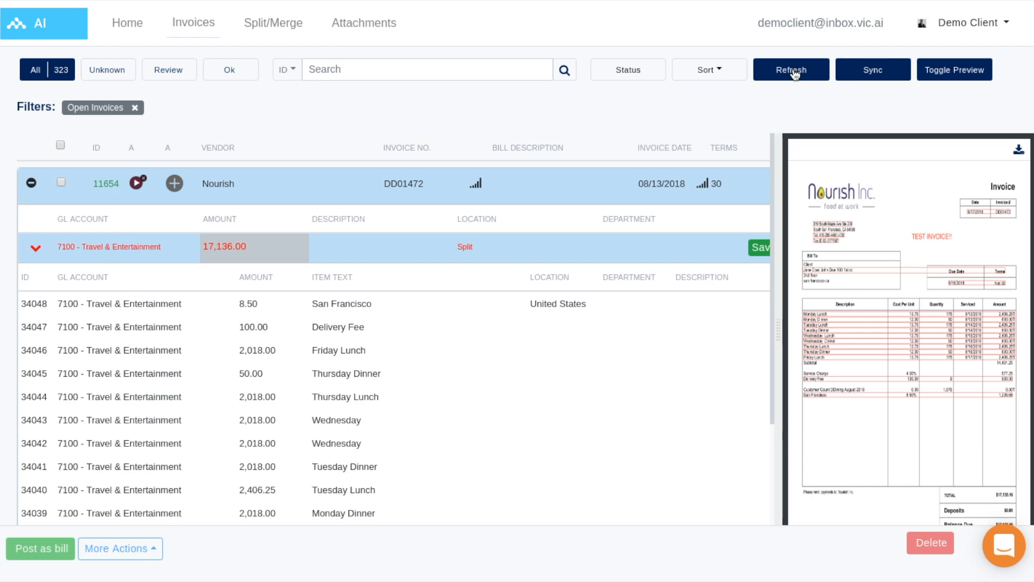
{"action": "left_click", "coordinate": [767, 249]}
{"action": "left_click", "coordinate": [768, 249]}
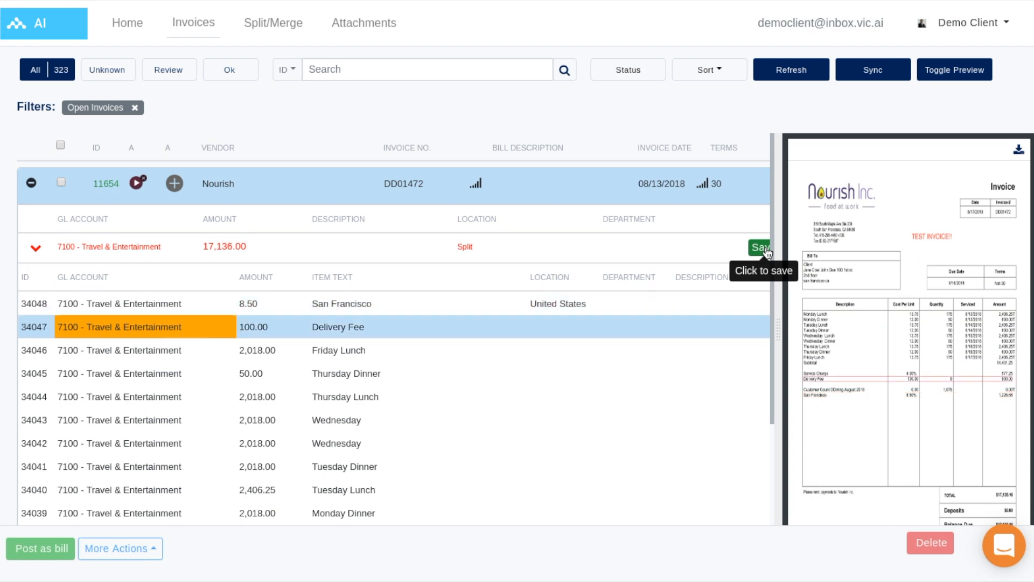
Set the Delivery Fee line item's GL account to 1900 - Other Assets and save the invoice changes
{"action": "key", "text": "Return"}
{"action": "type", "text": "1900"}
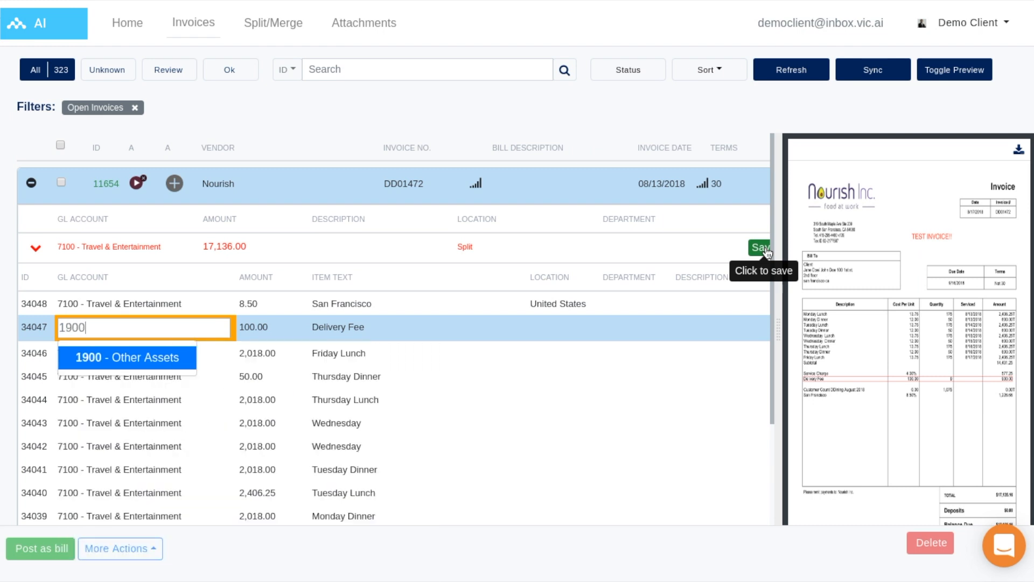
{"action": "key", "text": "Tab"}
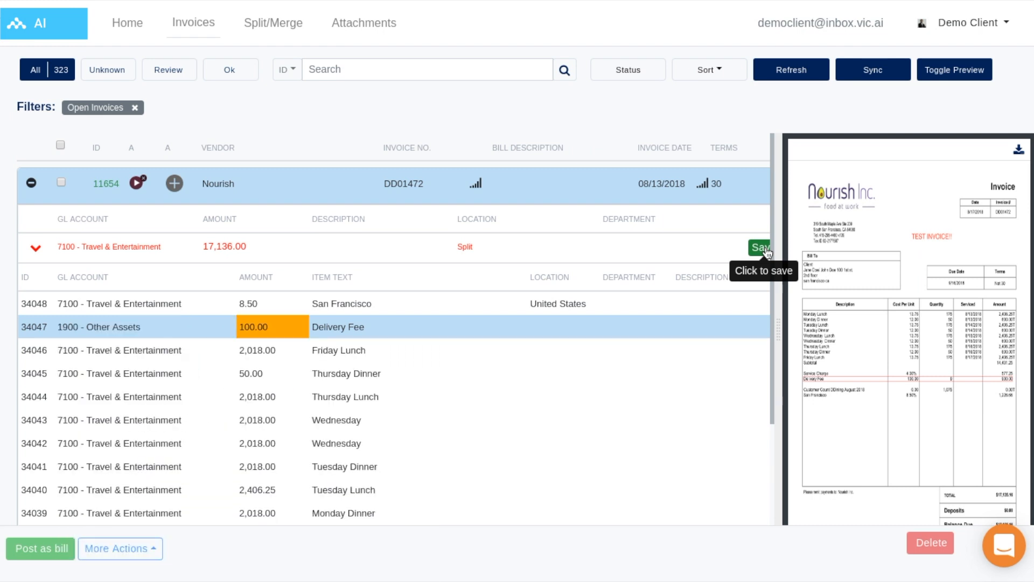
{"action": "key", "text": "Up"}
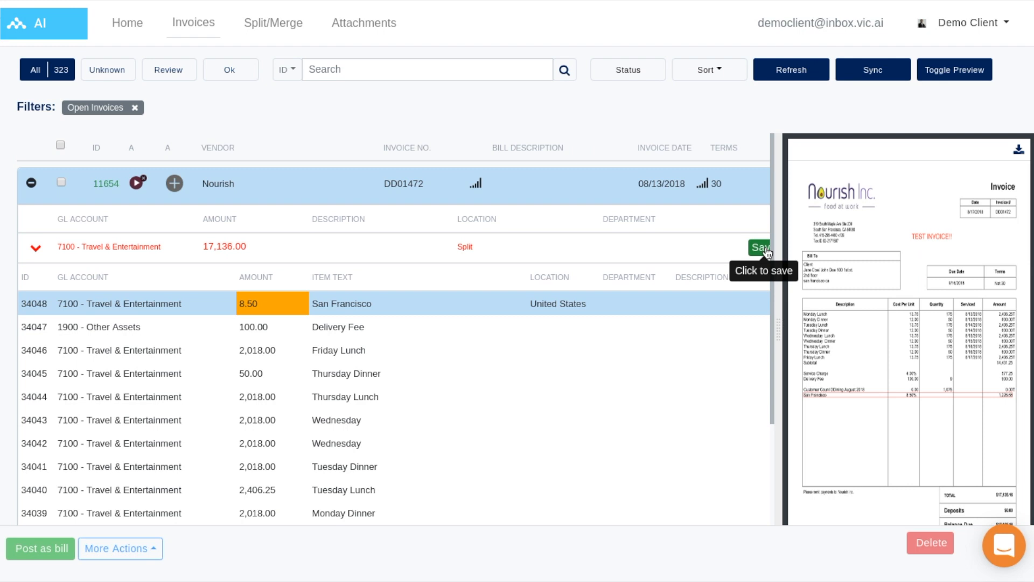
{"action": "key", "text": "Down"}
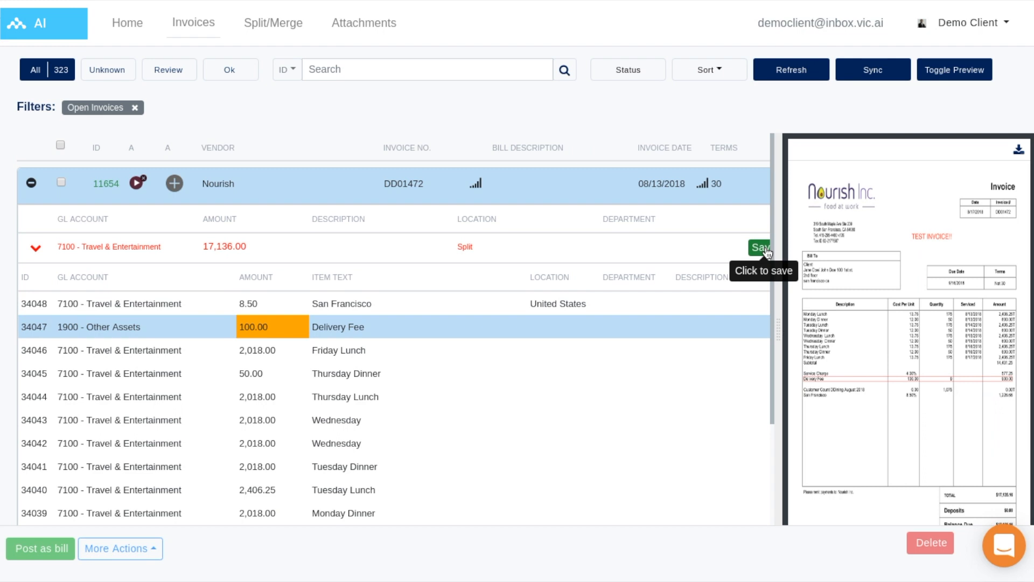
{"action": "left_click", "coordinate": [766, 250]}
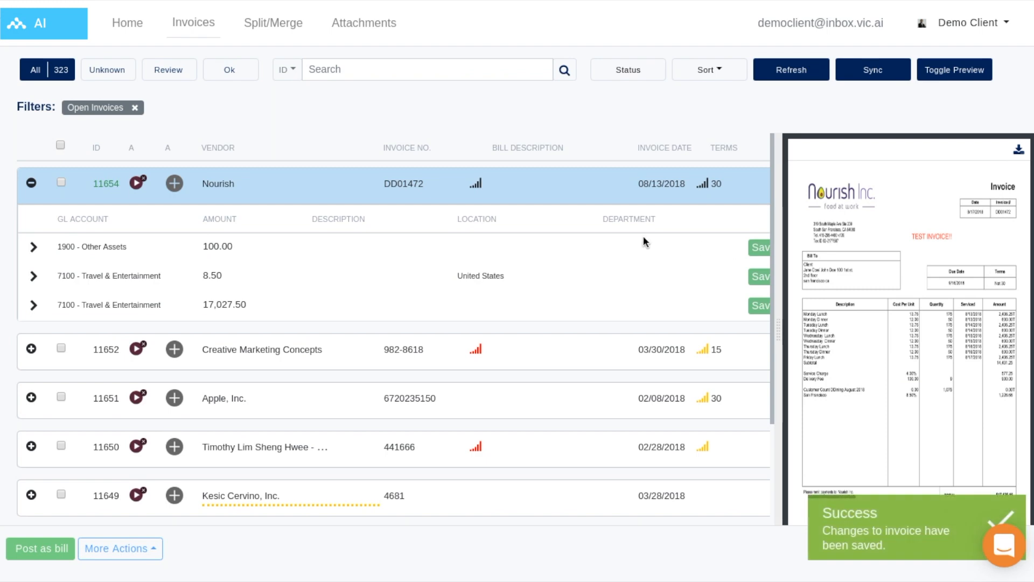
Select the Nourish invoice and view its post-as-bill confirmation, closing it without posting
{"action": "left_click", "coordinate": [62, 182]}
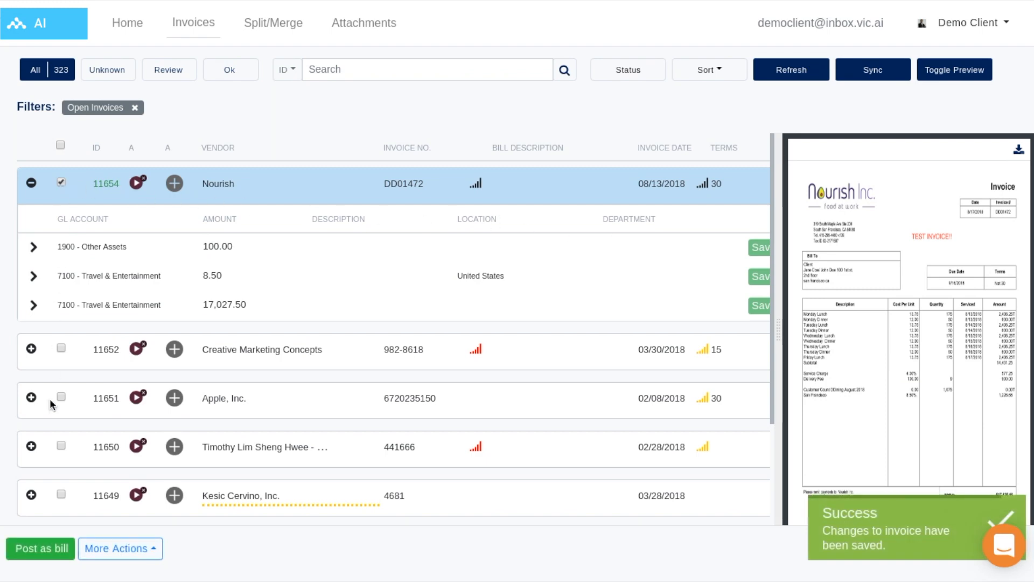
{"action": "left_click", "coordinate": [42, 550]}
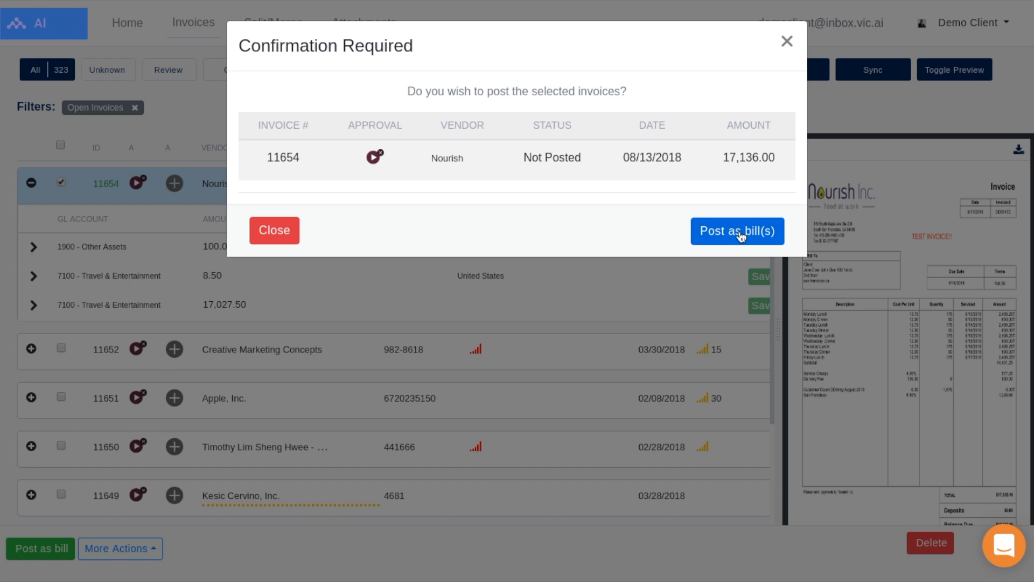
{"action": "left_click", "coordinate": [787, 43]}
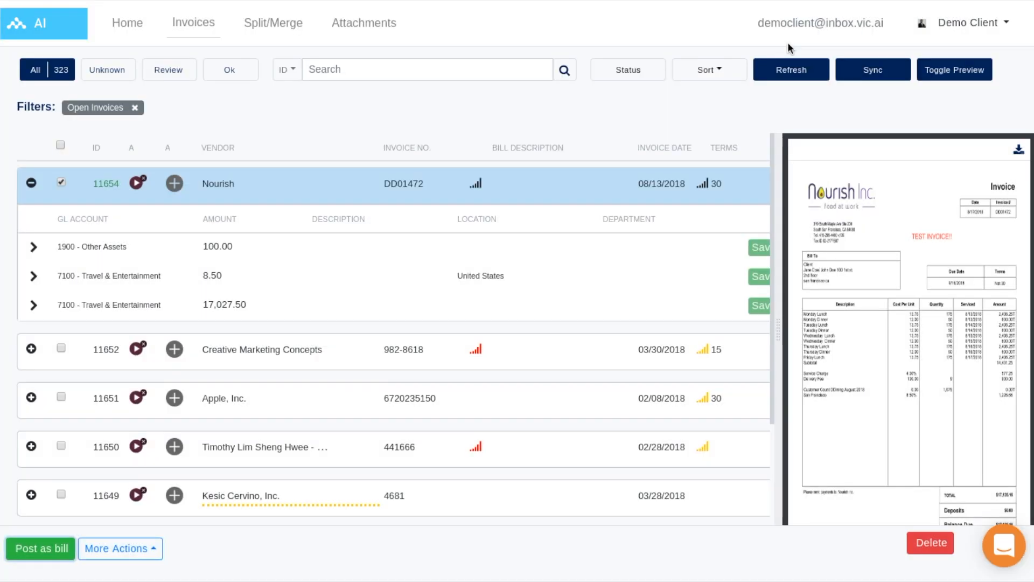